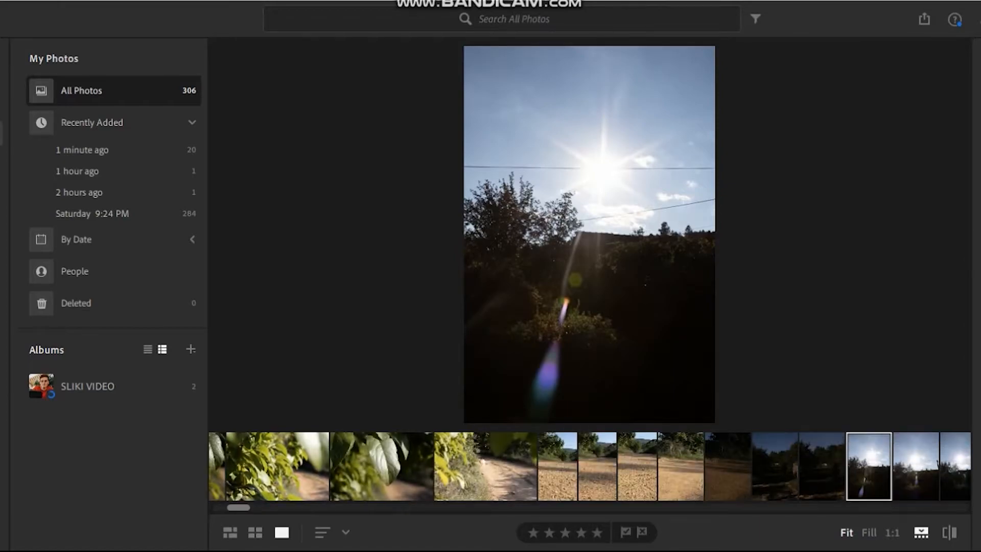
Step: Open the sunburst photo for editing, sample its white balance from the image, and set Temp to 7051
key(e)
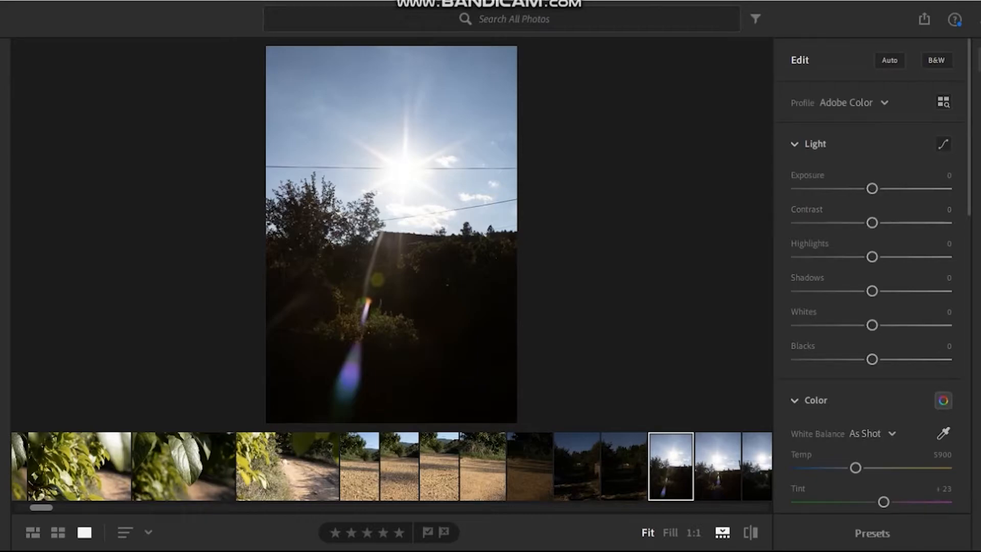
key(w)
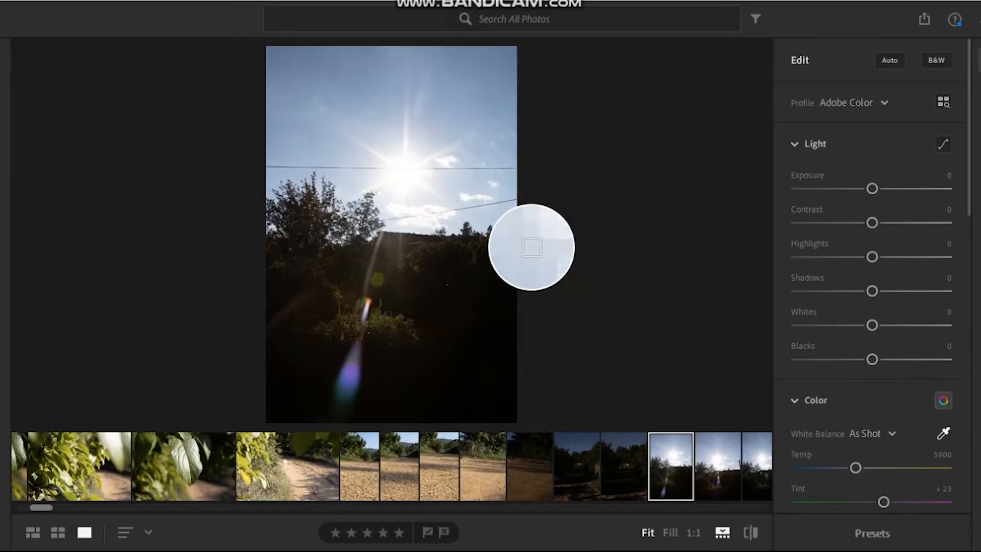
click(534, 244)
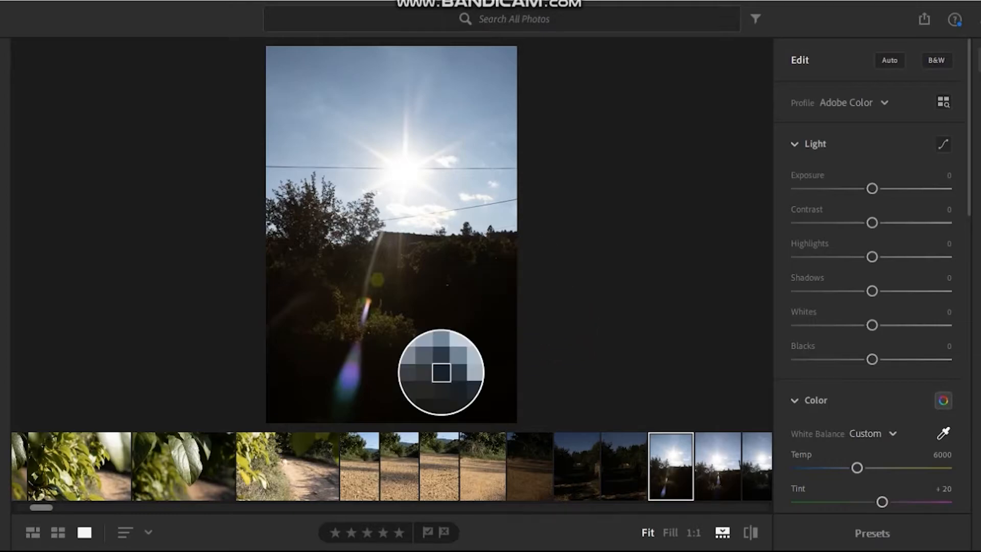
click(431, 372)
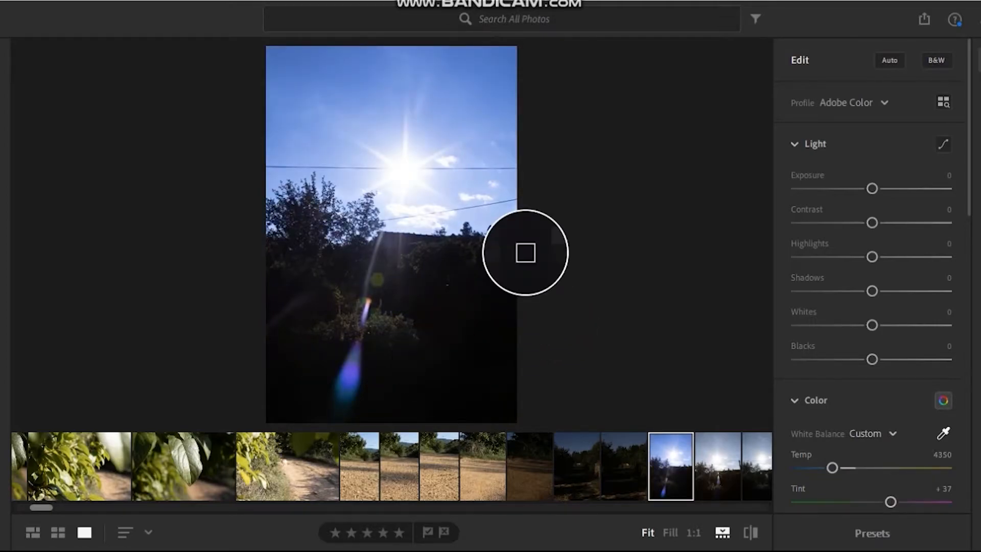
key(backslash)
key(backslash)
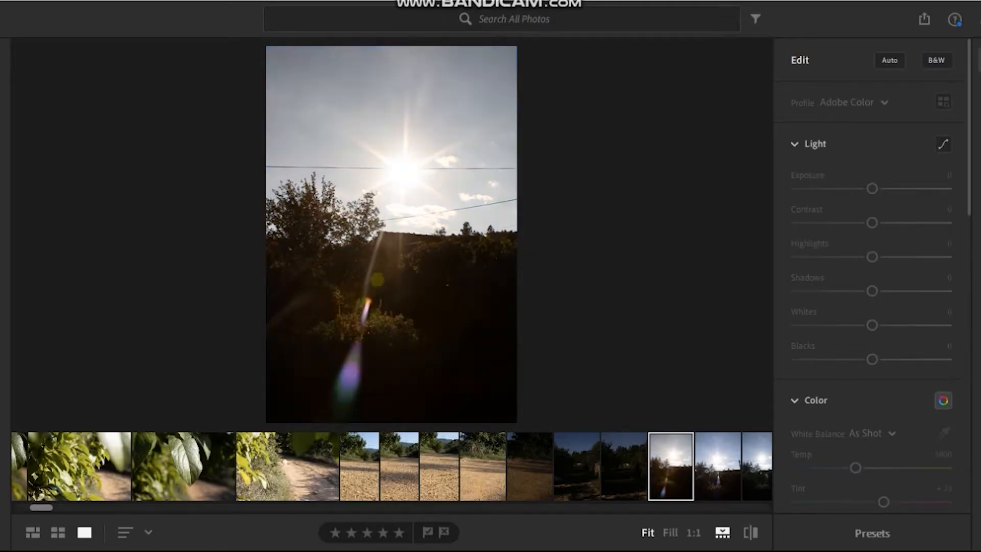
drag(887, 467, 873, 468)
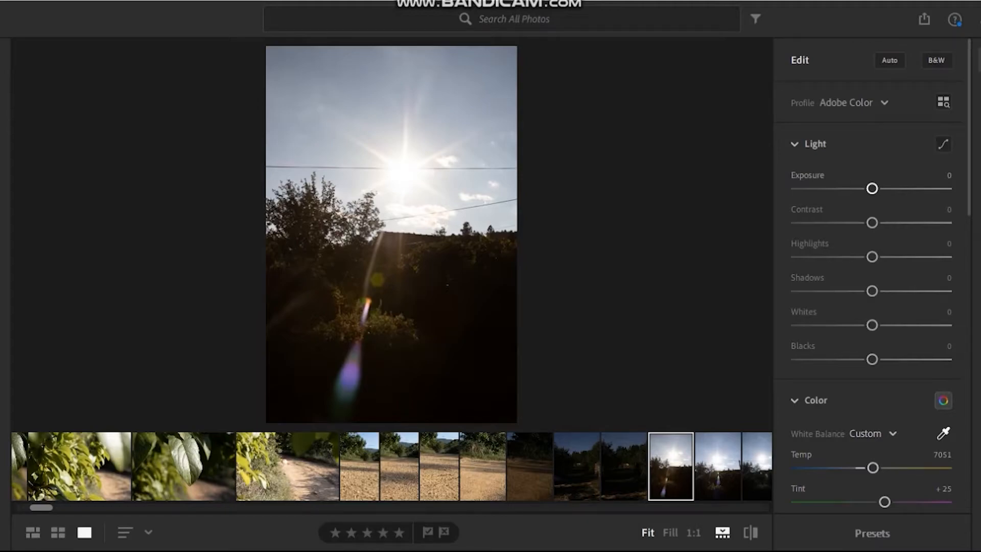
Step: Set the photo's Exposure to −0.71, Shadows to +45, Blacks to +15 and Whites to −31
drag(872, 189, 862, 189)
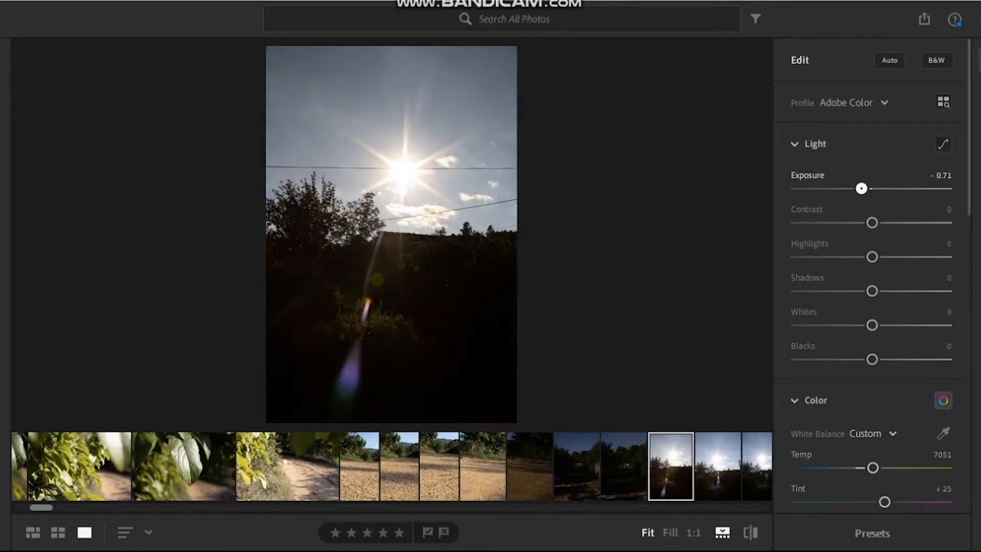
drag(872, 290, 906, 291)
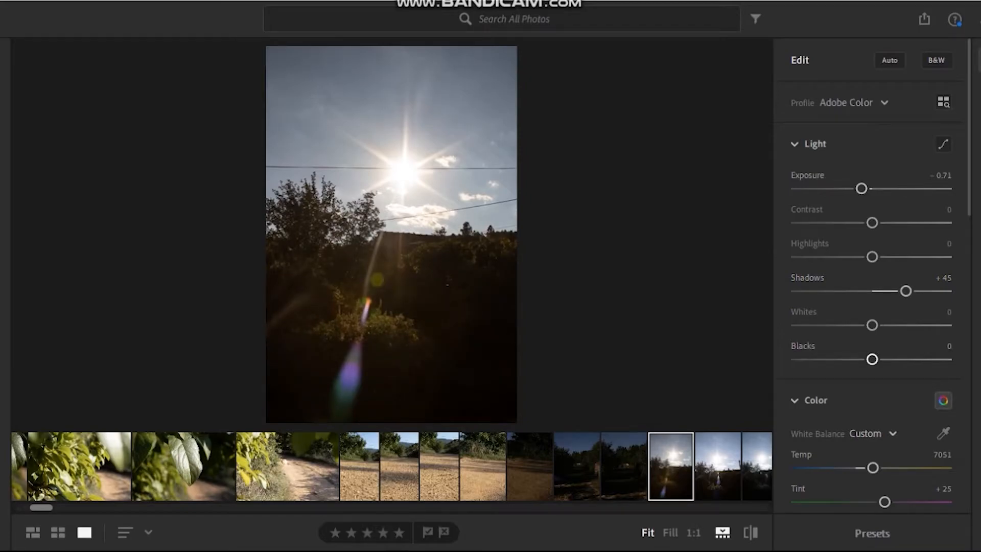
mouse_move(872, 359)
mouse_down()
mouse_move(901, 359)
mouse_move(883, 359)
mouse_up()
drag(872, 325, 849, 326)
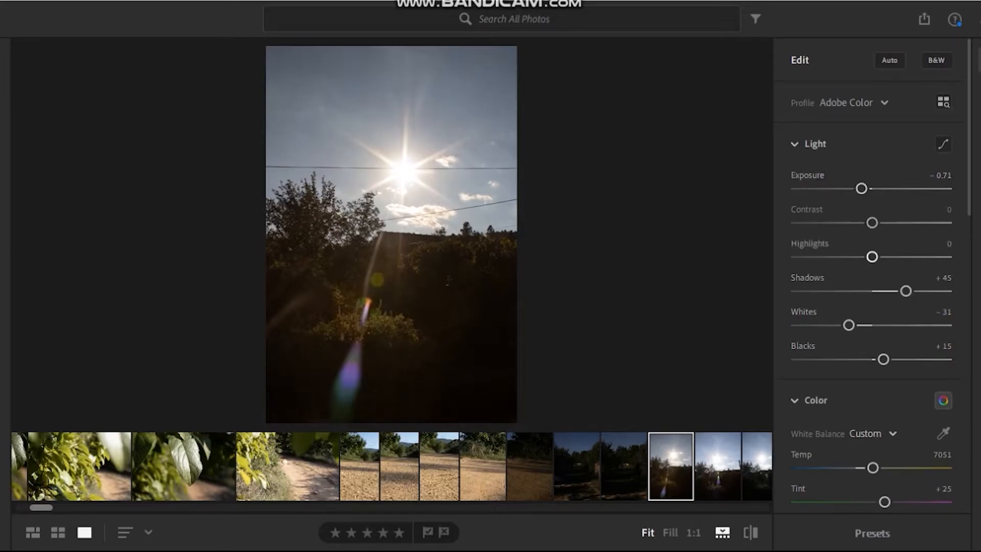
Step: Refine the tones with Contrast at +7, Highlights at −15 and Shadows at +48
drag(872, 223, 878, 223)
mouse_move(873, 257)
mouse_down()
mouse_move(830, 257)
mouse_move(886, 257)
mouse_move(862, 256)
mouse_up()
mouse_move(906, 291)
mouse_down()
mouse_move(887, 290)
mouse_move(909, 291)
mouse_up()
Step: Compare the edited sunburst photo with its original version
scroll(909, 291, down, 2)
key(backslash)
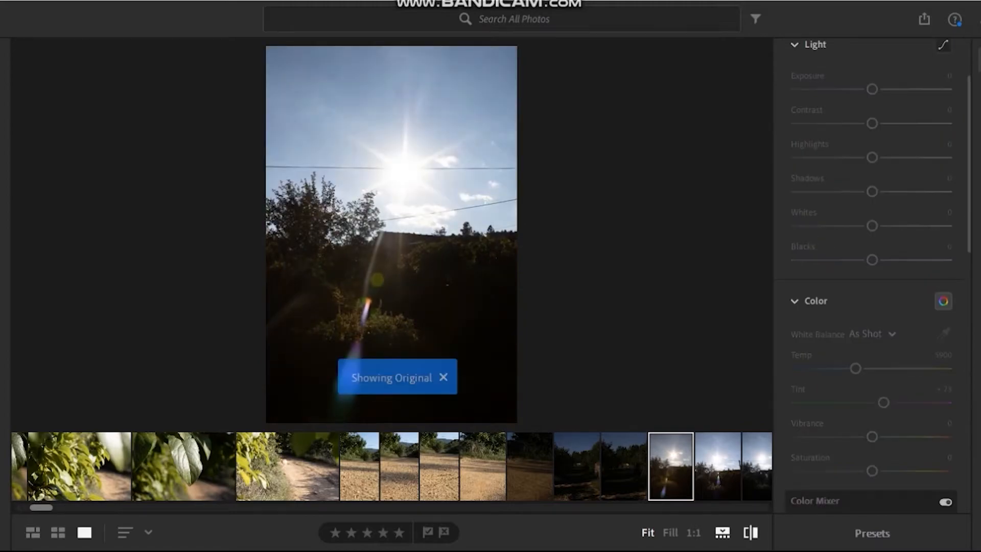
key(backslash)
key(backslash)
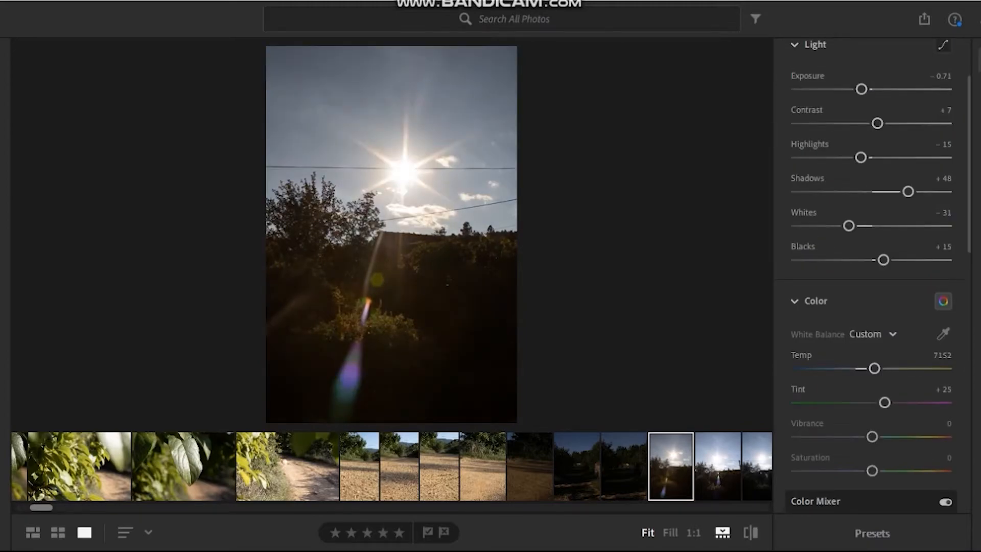
Step: Select the next sun photo in the filmstrip and apply the Red October preset from PM Fall Pack 2018
click(872, 533)
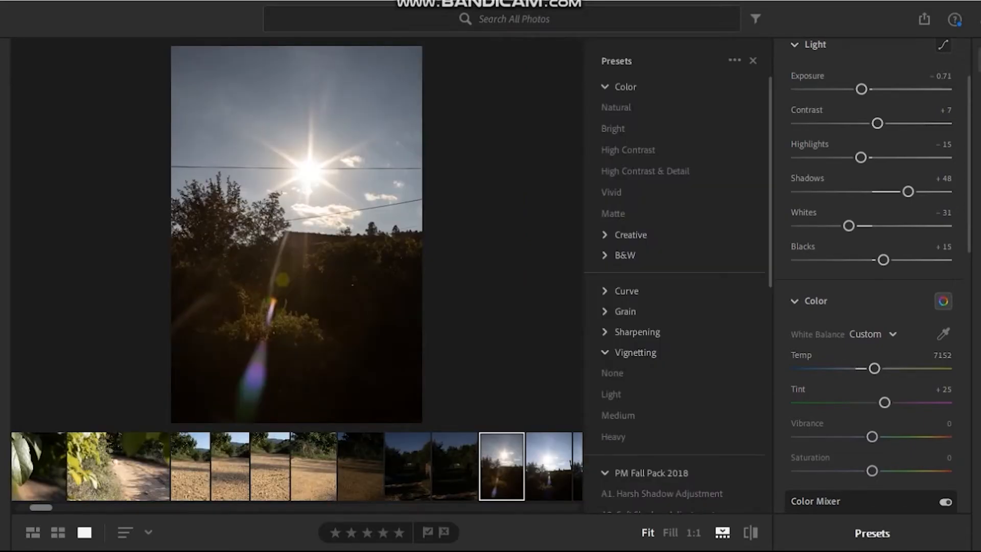
click(549, 466)
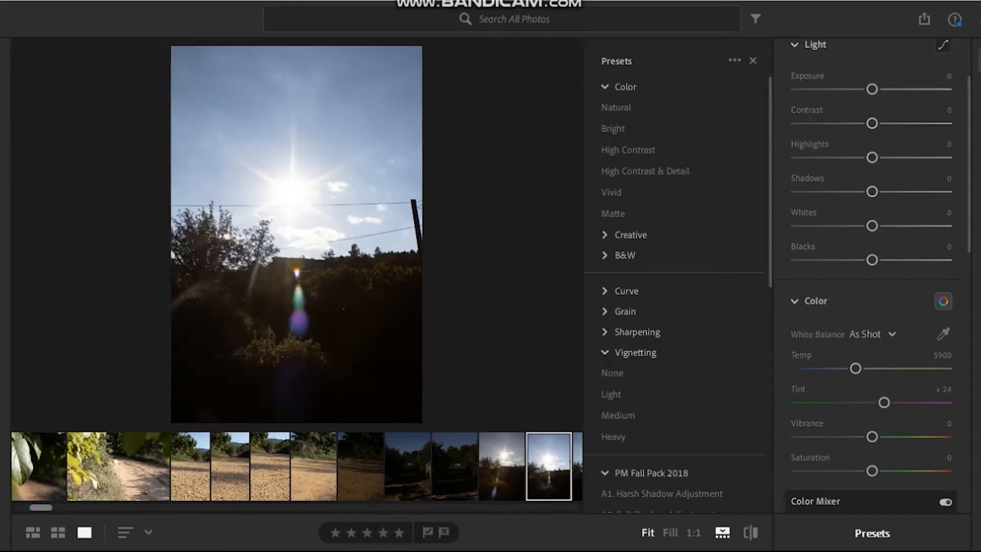
scroll(674, 306, down, 7)
click(643, 267)
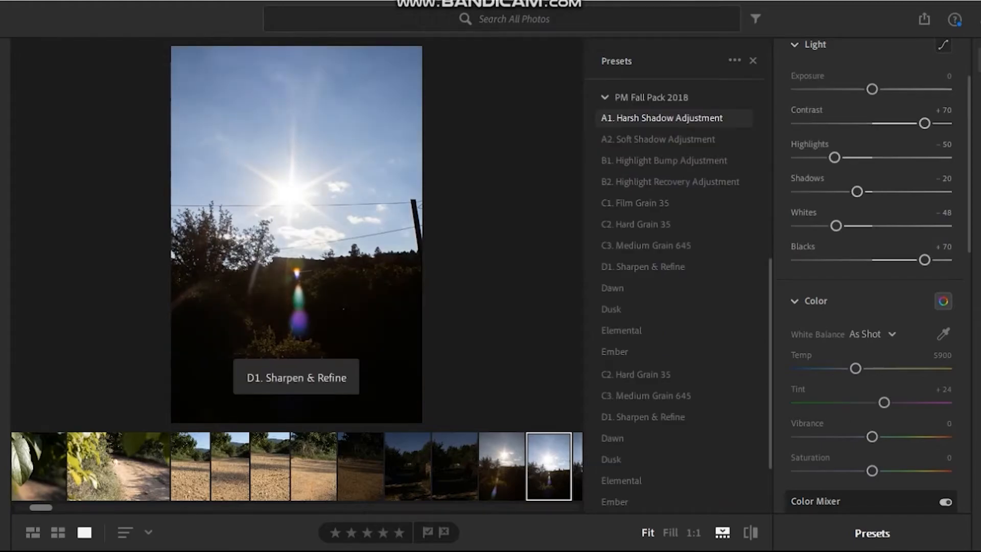
scroll(674, 307, down, 2)
click(644, 409)
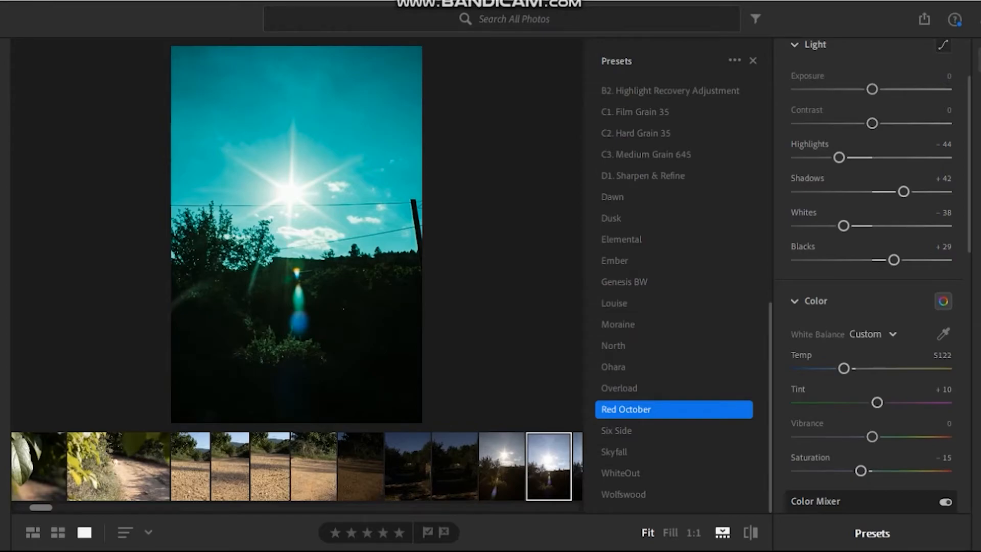
Step: Warm the photo with Temp 11614, Tint +80, Vibrance +21 and Saturation −18, and compare it with the original
drag(844, 368, 898, 368)
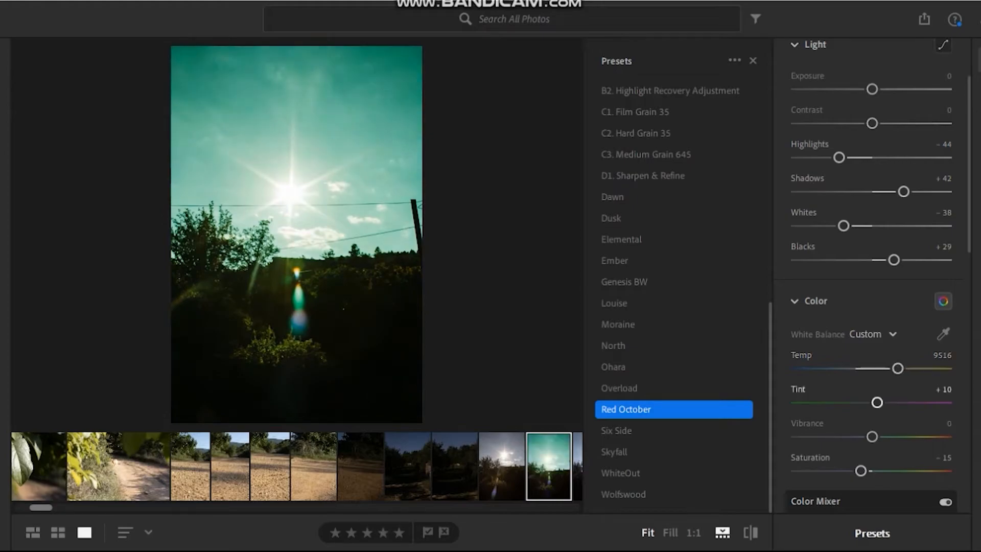
drag(877, 403, 912, 403)
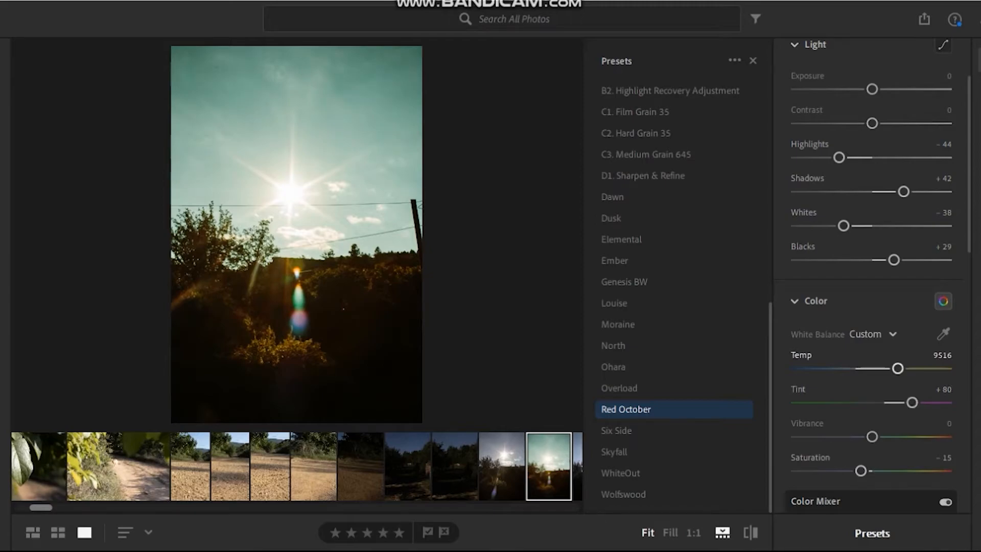
drag(898, 368, 907, 368)
drag(860, 470, 858, 470)
drag(873, 436, 888, 436)
click(751, 533)
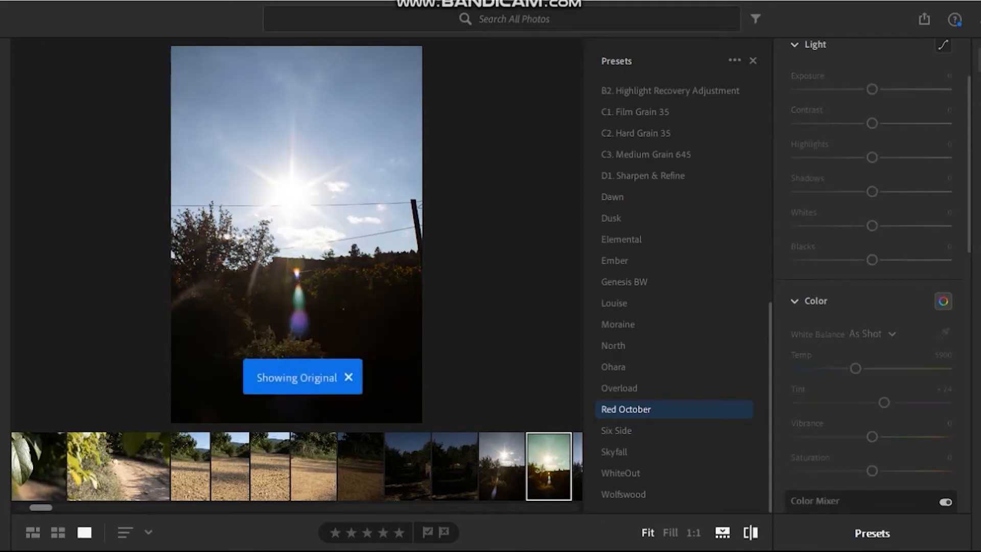
click(750, 533)
Step: Lower the saturation of the orange and red channels in the Color Mixer, and select the green channel
scroll(872, 396, down, 6)
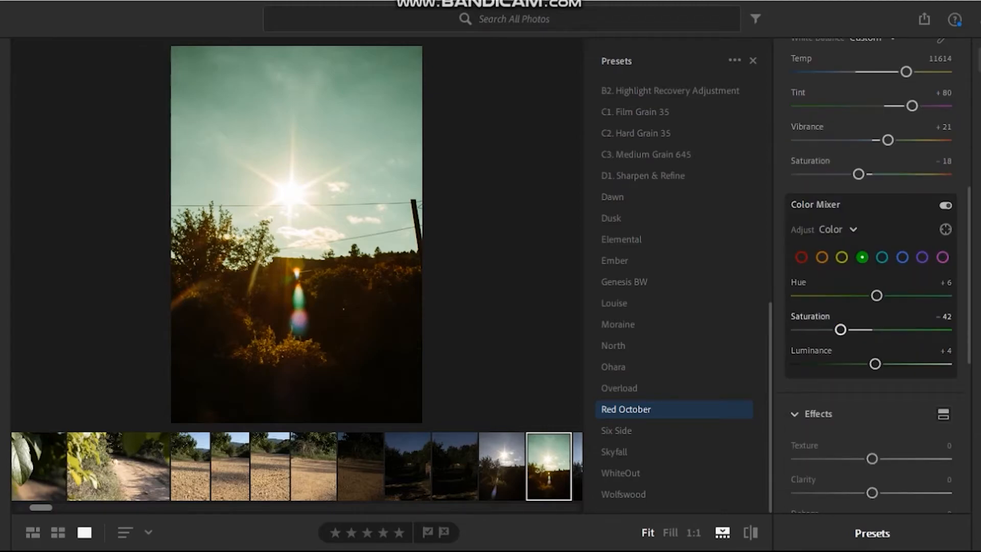
click(842, 257)
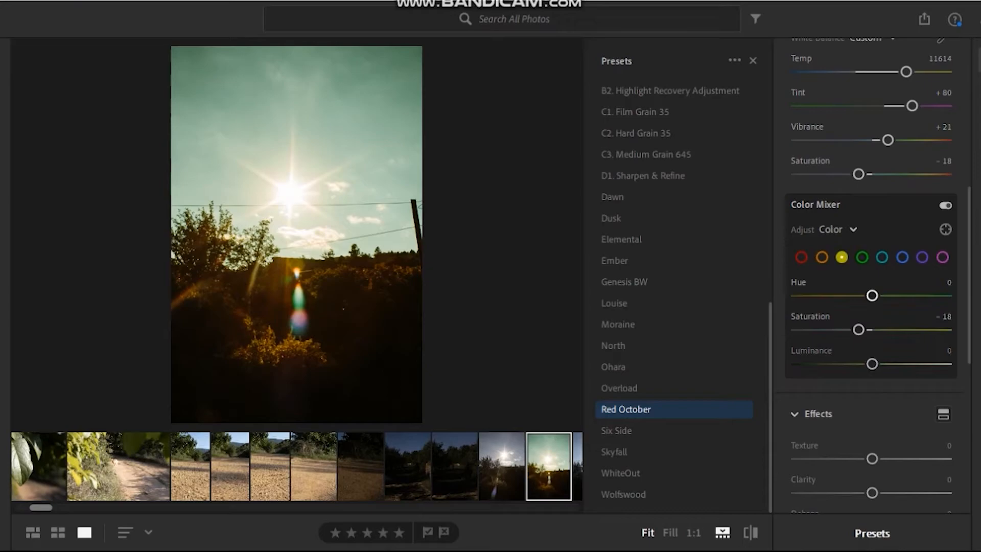
click(822, 257)
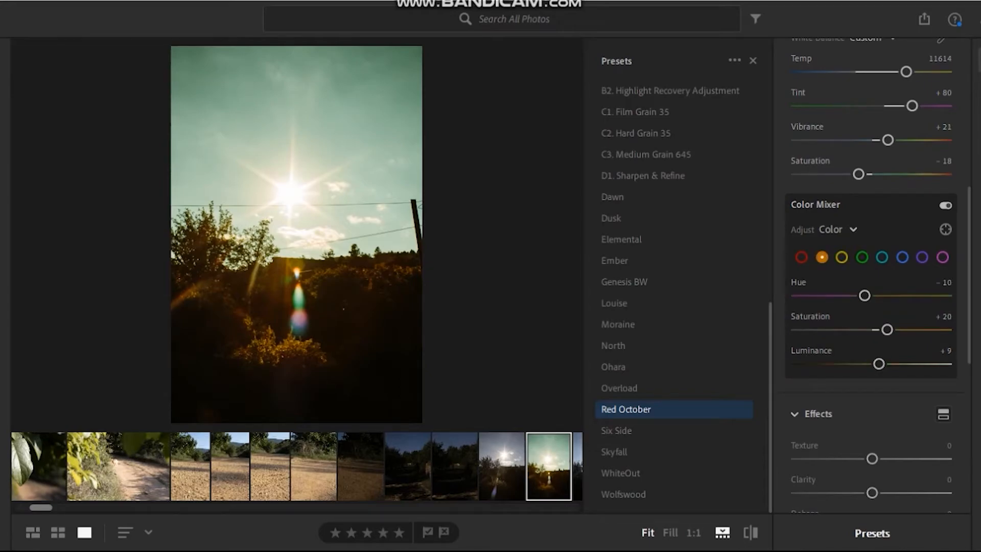
drag(887, 330, 862, 330)
click(801, 257)
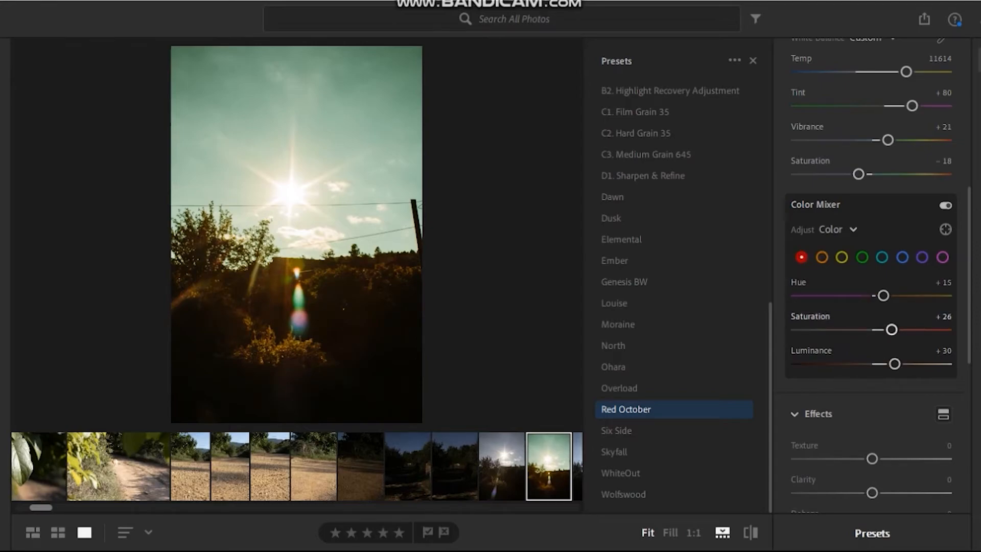
drag(892, 330, 794, 329)
click(862, 257)
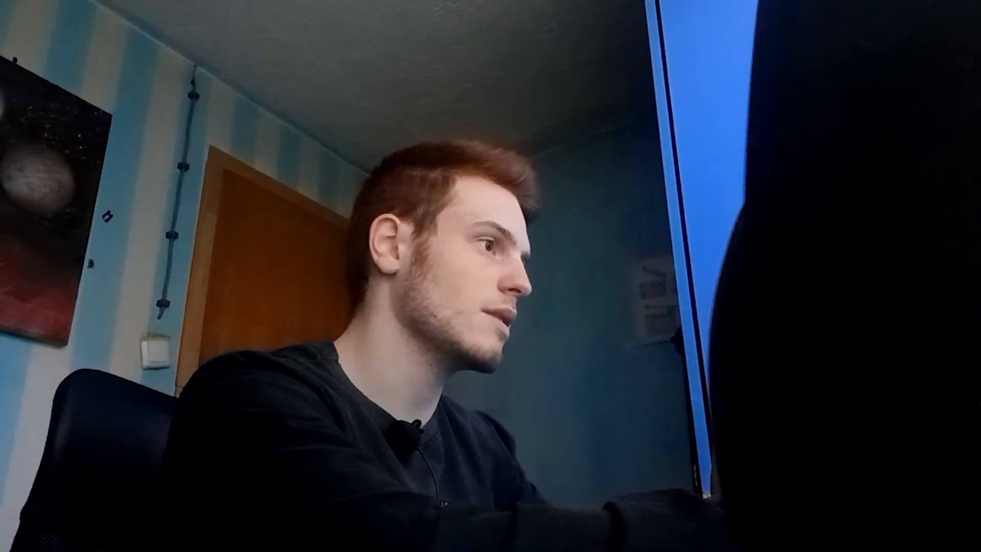